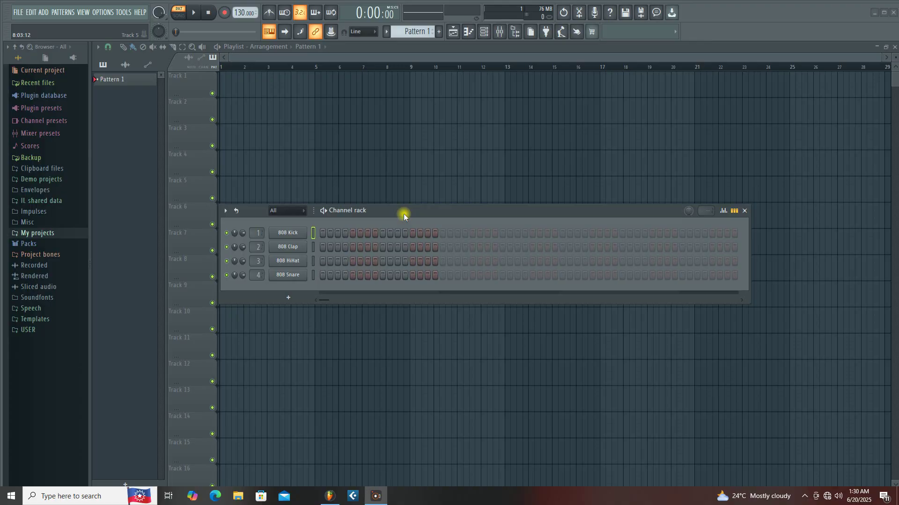
Confirm FL Studio ASIO as the audio device, then delete the stray pattern clip on Track 4.
left_click(103, 12)
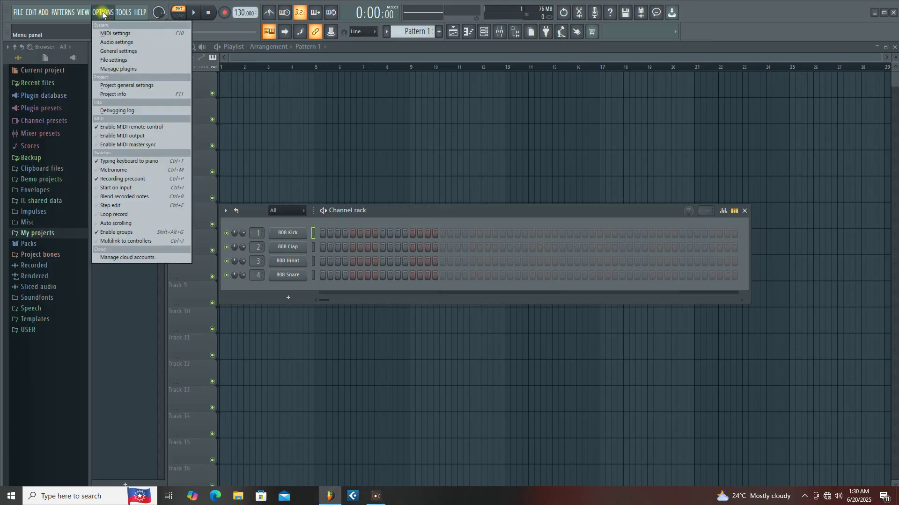
left_click(117, 42)
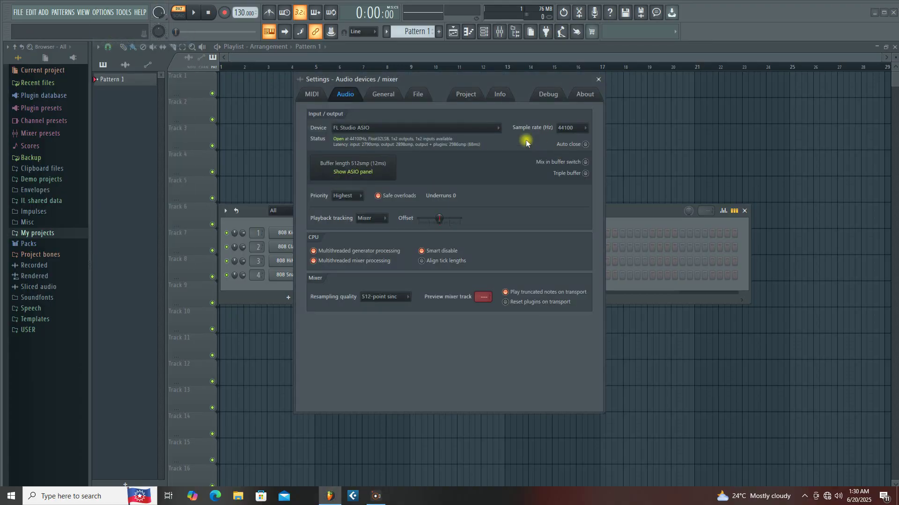
left_click_drag(409, 80, 462, 85)
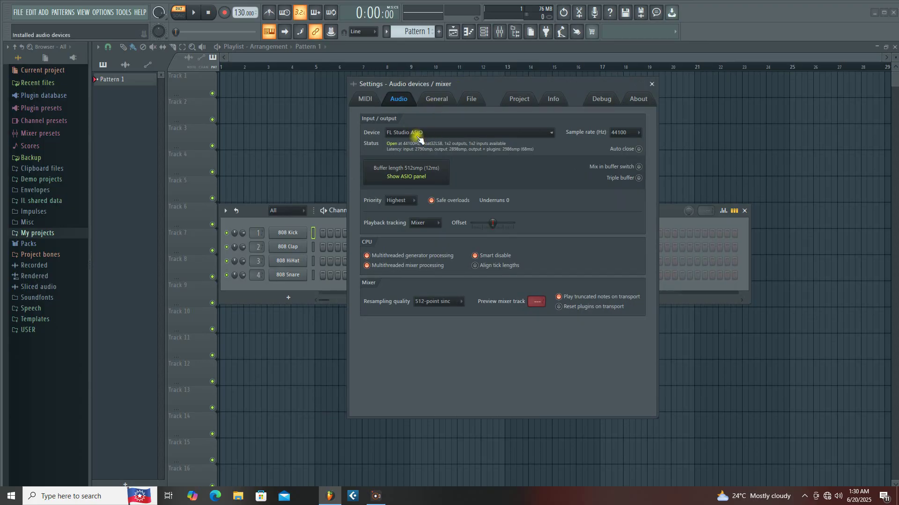
left_click(552, 133)
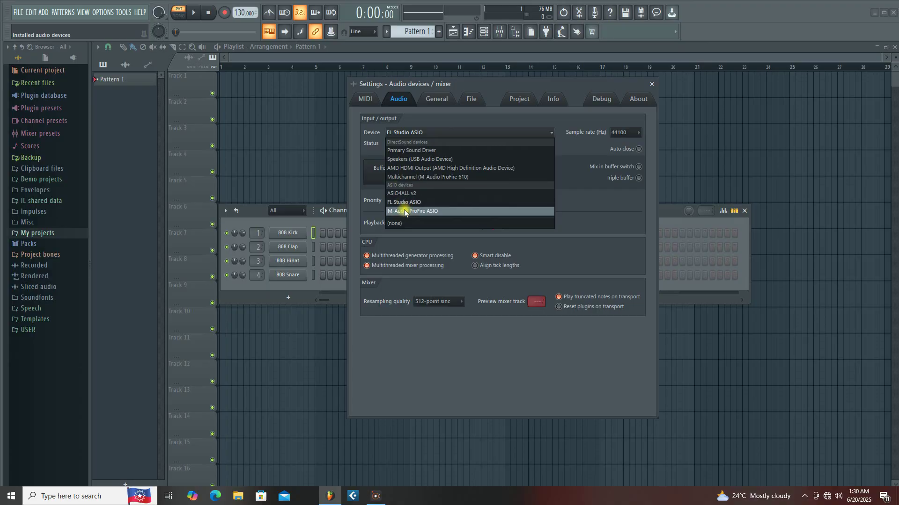
left_click_drag(467, 85, 438, 79)
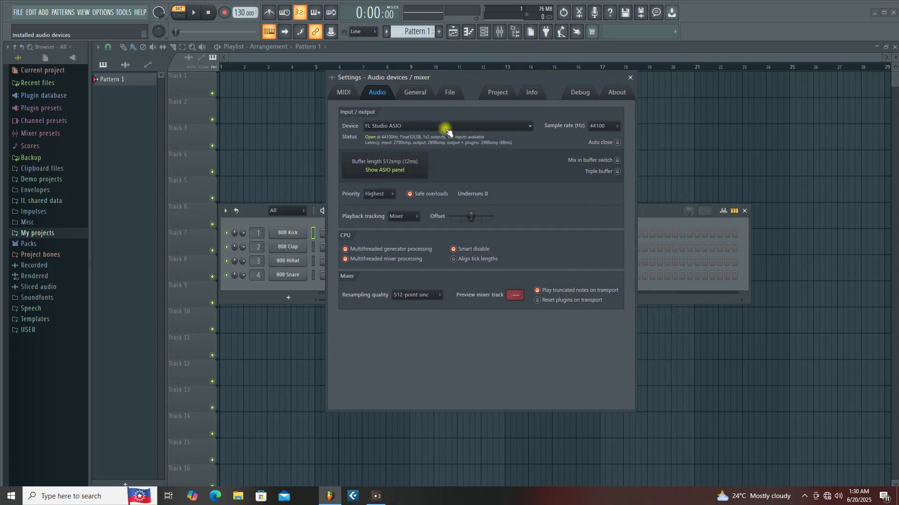
left_click(415, 125)
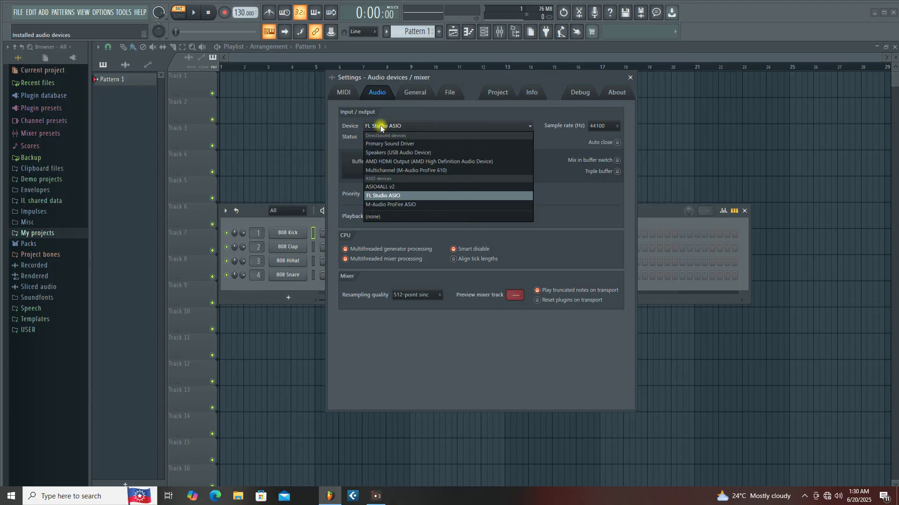
left_click(366, 496)
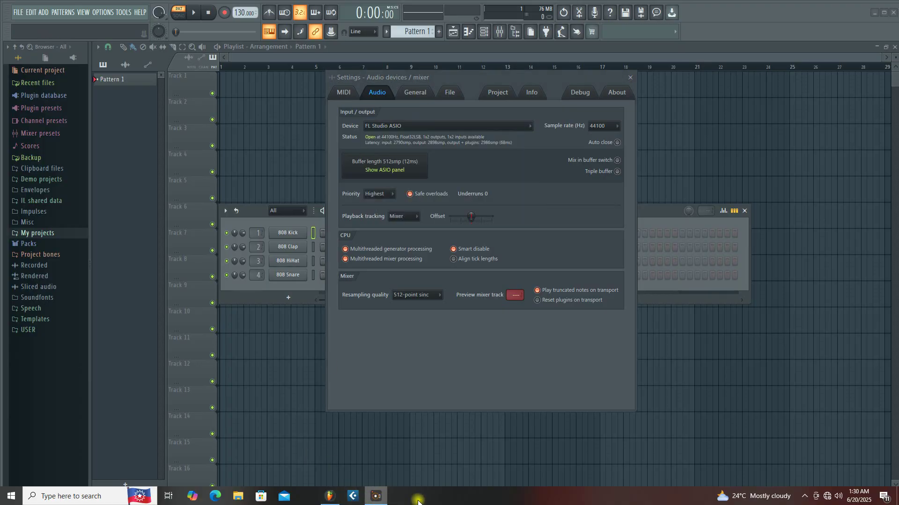
left_click(662, 176)
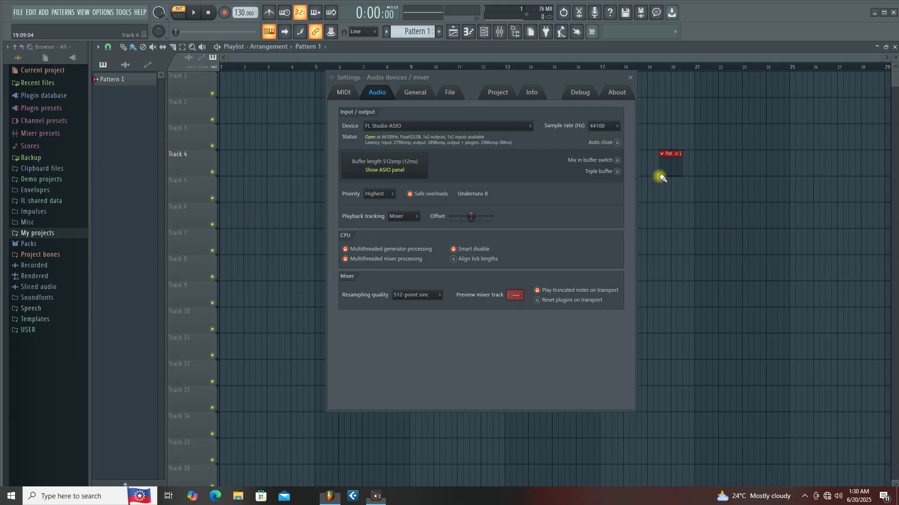
right_click(681, 170)
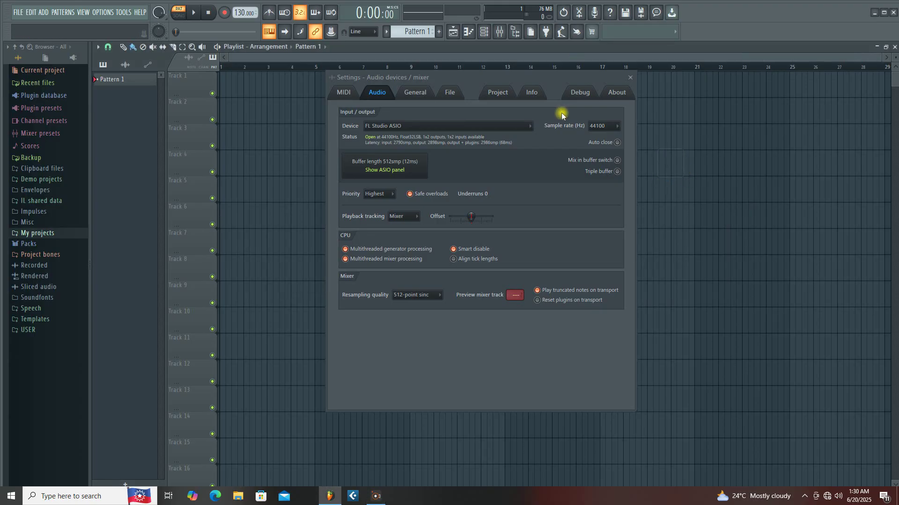
Close FL Studio's audio settings and keep Multichannel (M-Audio ProFire 610) as the Windows output.
left_click(630, 77)
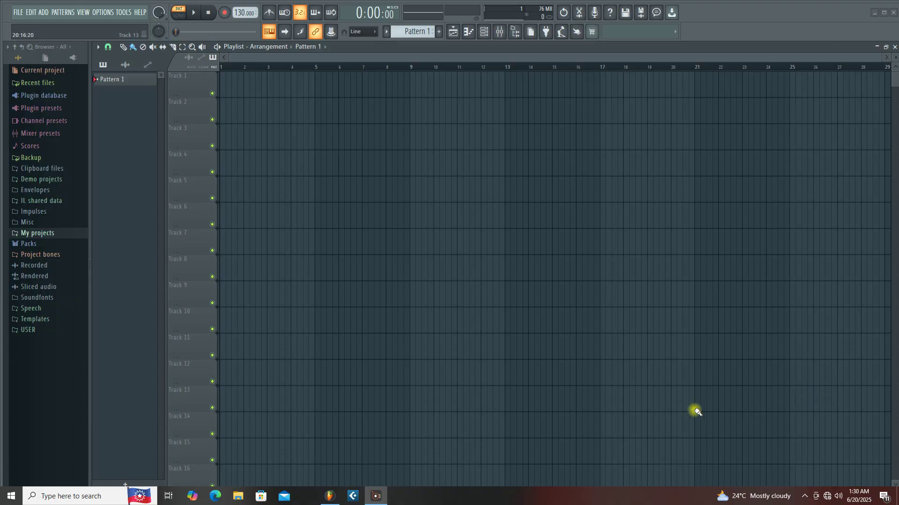
right_click(838, 496)
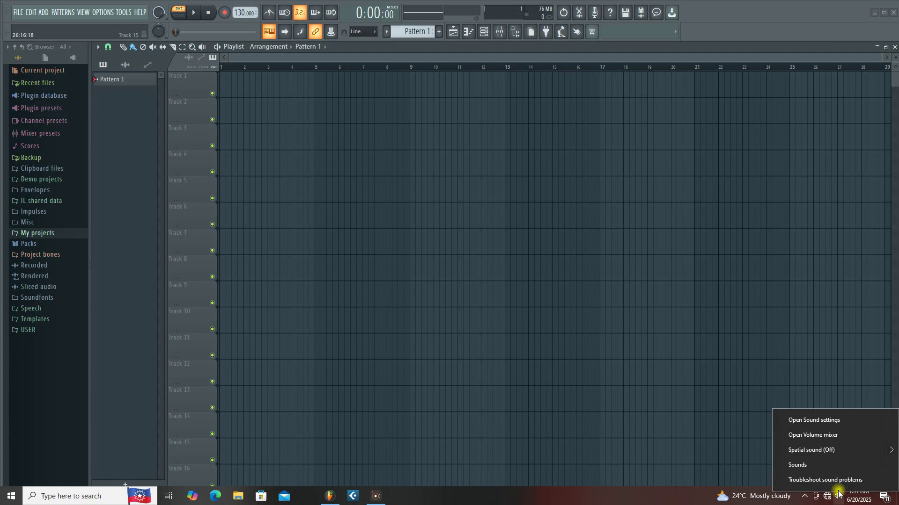
left_click(828, 422)
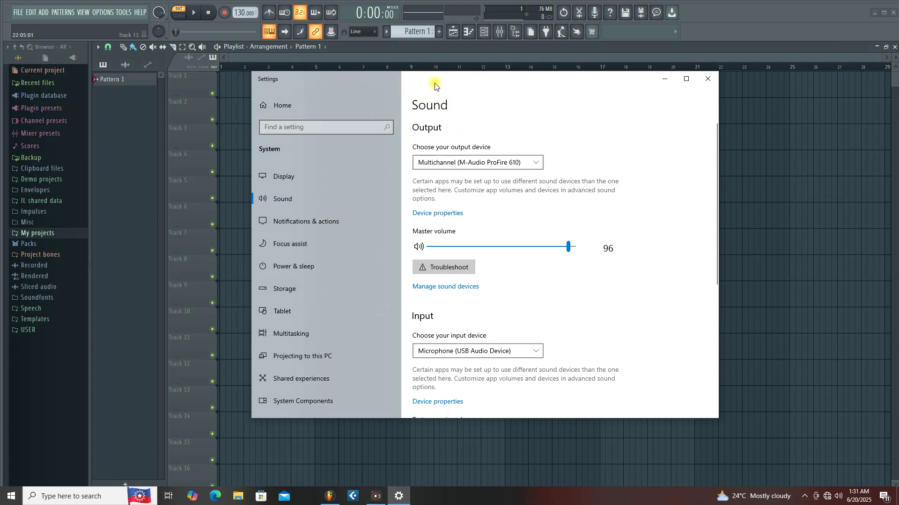
left_click(535, 162)
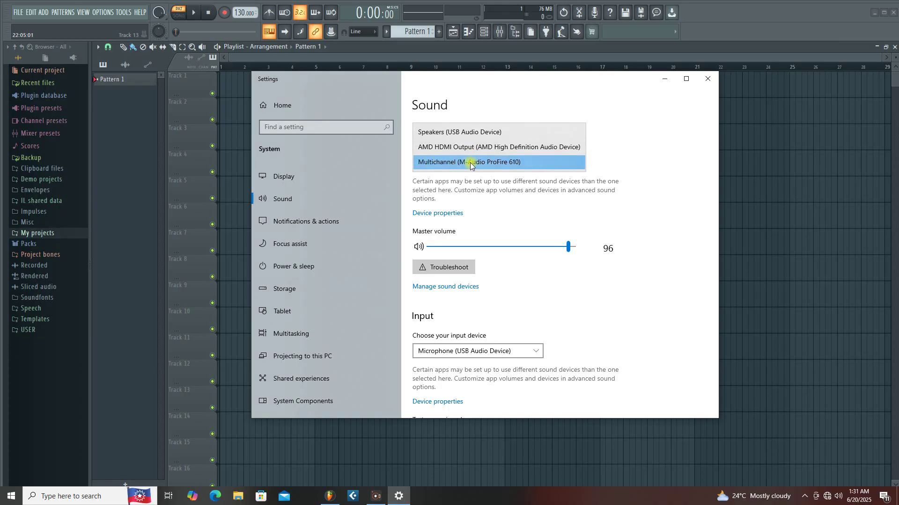
left_click(622, 165)
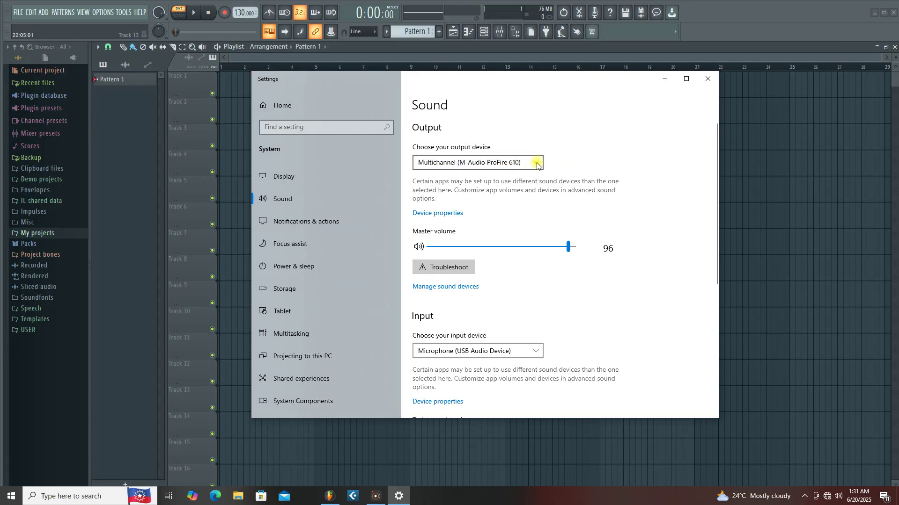
Select Microphone (USB Audio Device) in the Choose your input device dropdown.
scroll(587, 210, "down", 3)
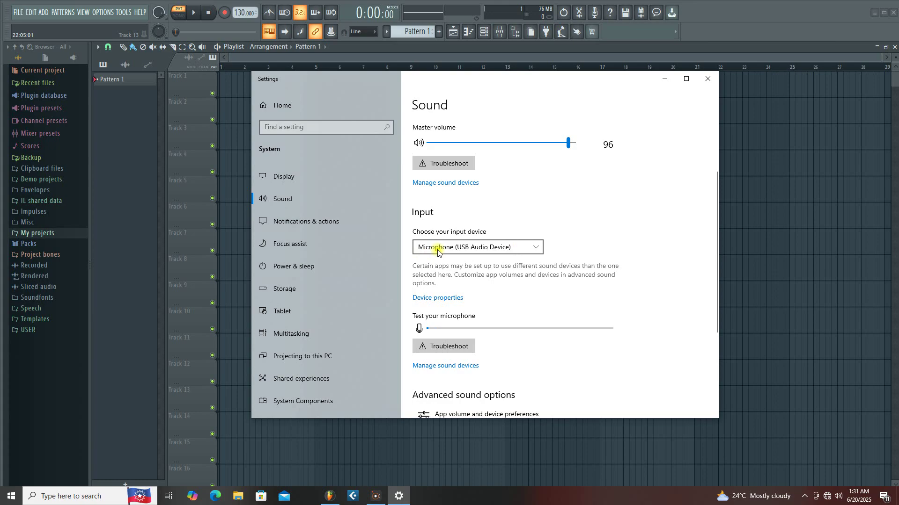
left_click(537, 249)
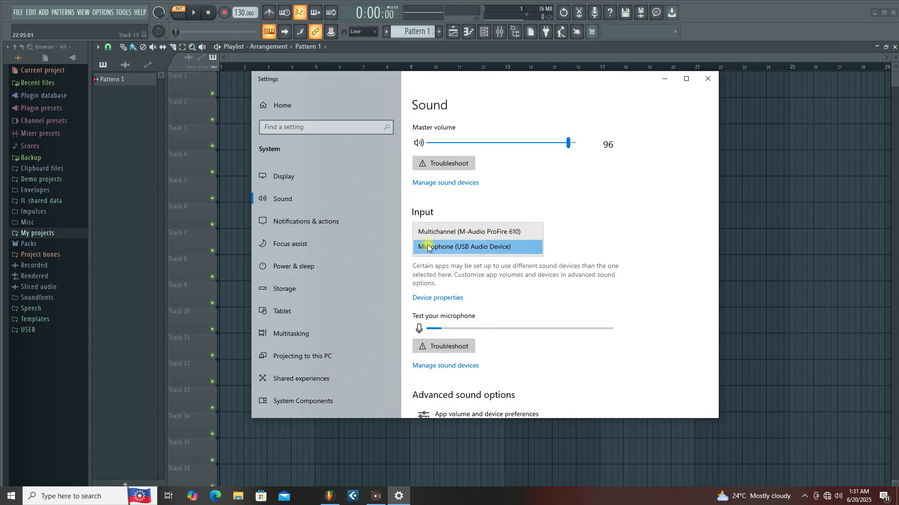
left_click(578, 247)
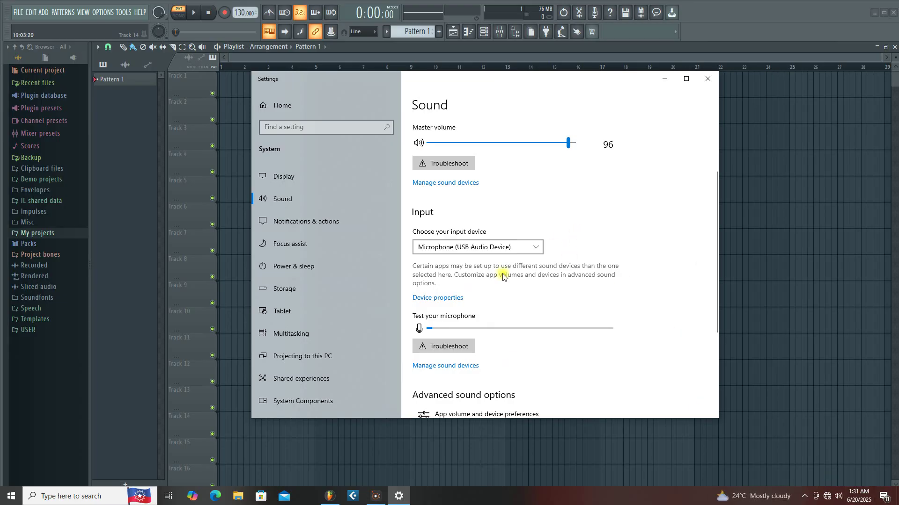
left_click_drag(428, 83, 424, 103)
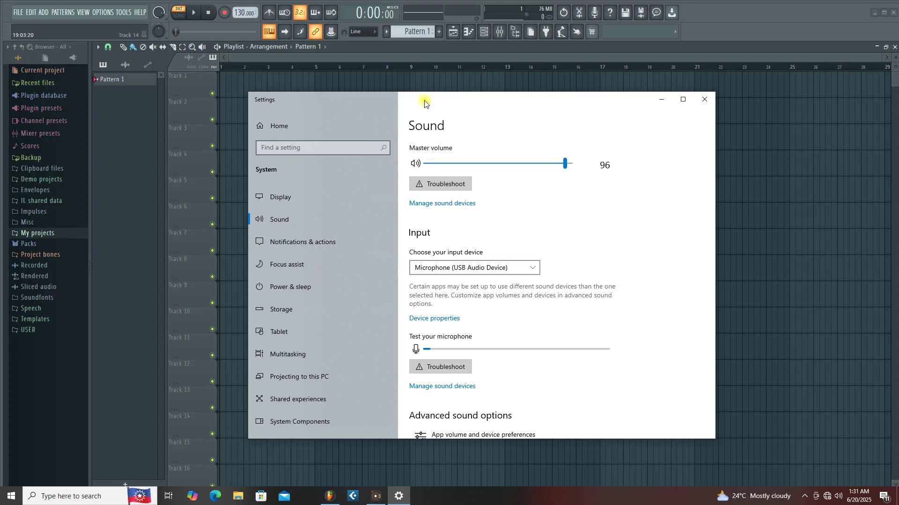
left_click(533, 271)
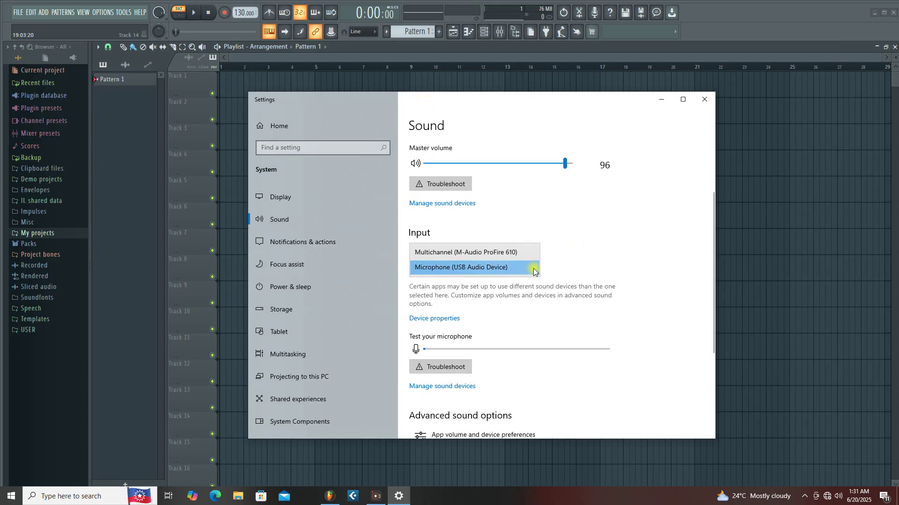
left_click(452, 270)
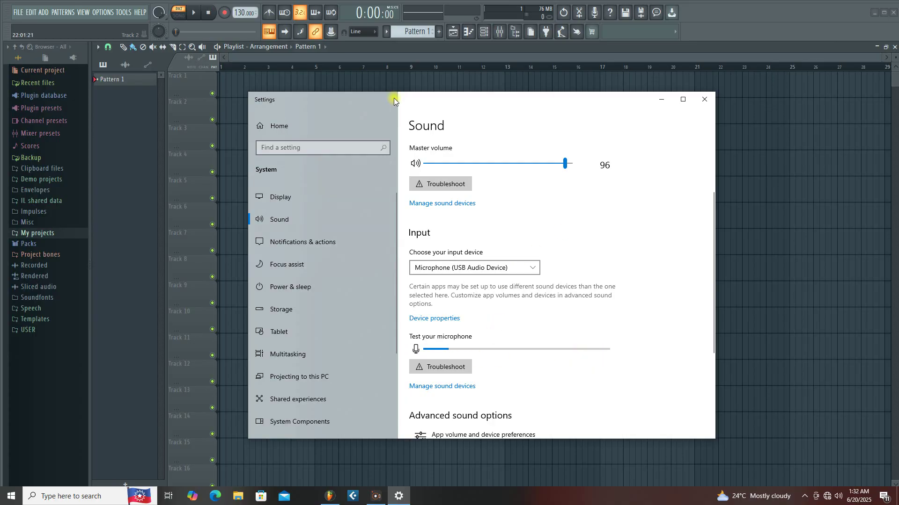
Close Windows sound settings, shrink the Playlist and bring the Channel Rack forward.
left_click_drag(394, 97, 383, 122)
left_click(694, 124)
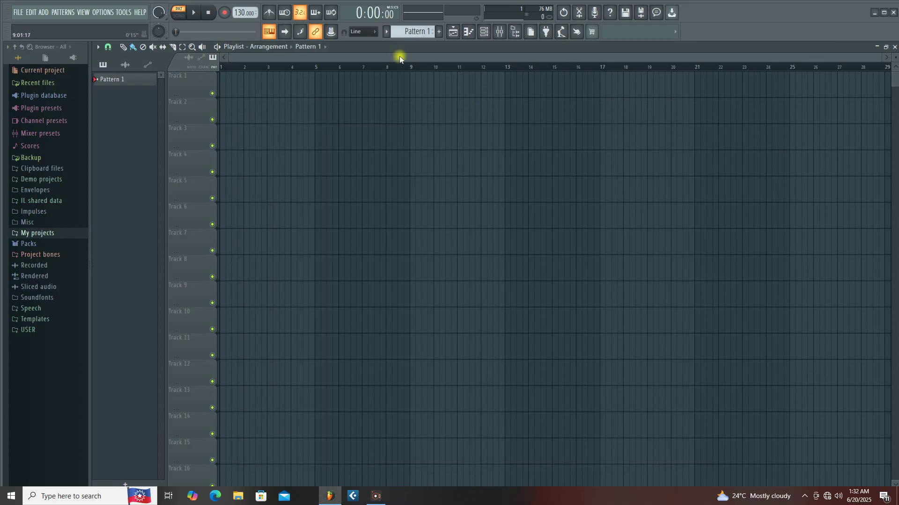
double_click(436, 47)
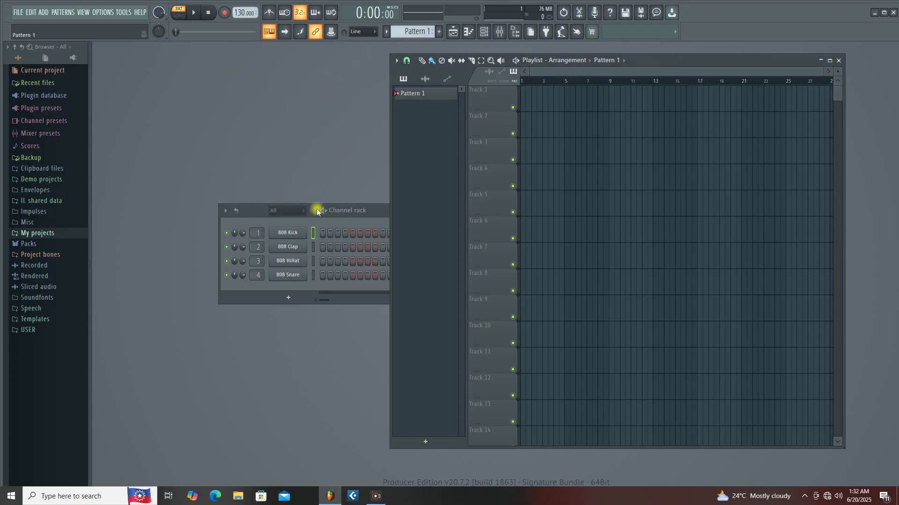
left_click(350, 212)
left_click_drag(350, 212, 356, 188)
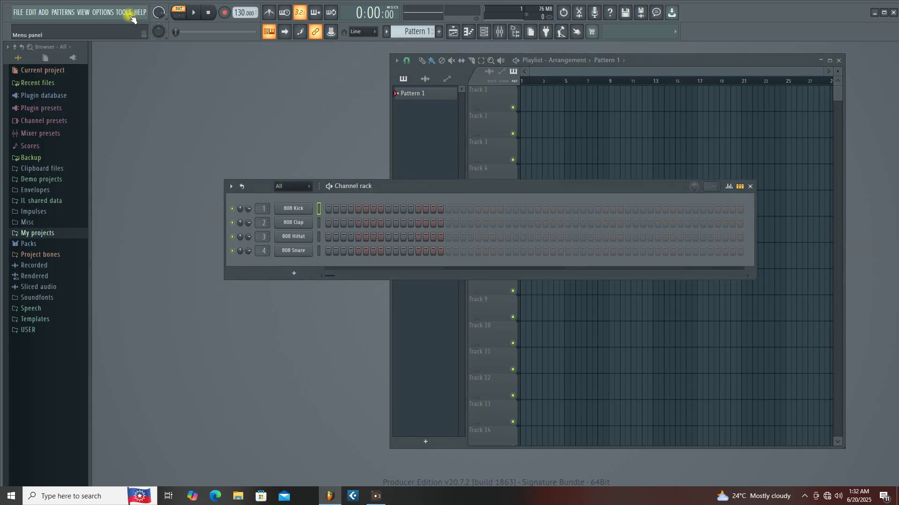
Reopen FL Studio's Audio settings and confirm FL Studio ASIO as the device.
left_click(103, 13)
left_click(116, 43)
left_click(397, 125)
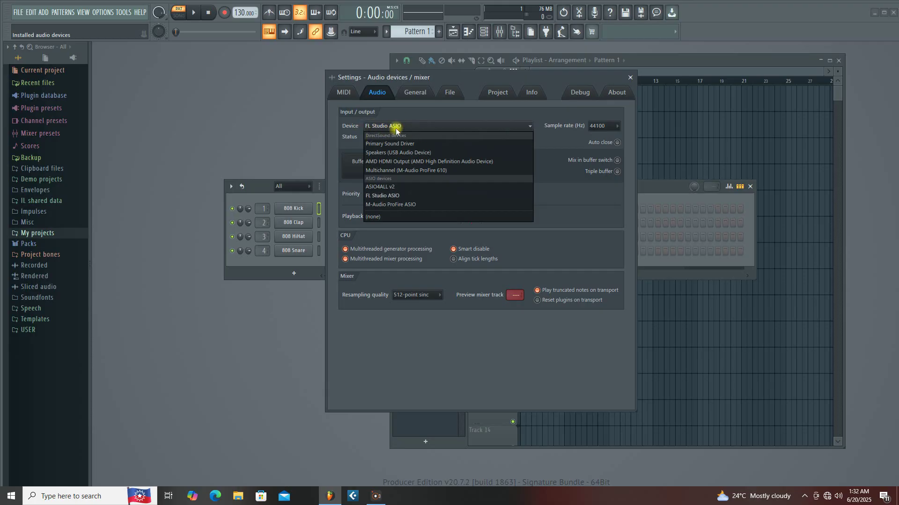
left_click(411, 122)
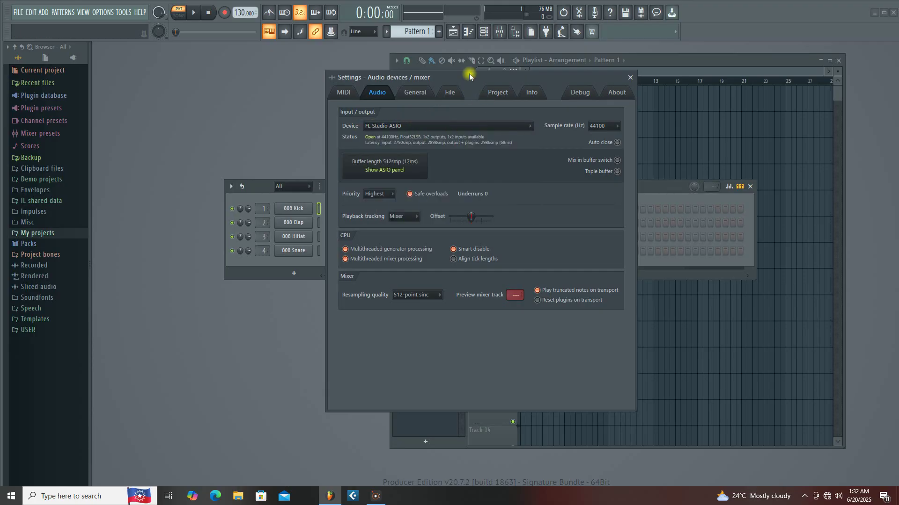
left_click_drag(469, 76, 425, 90)
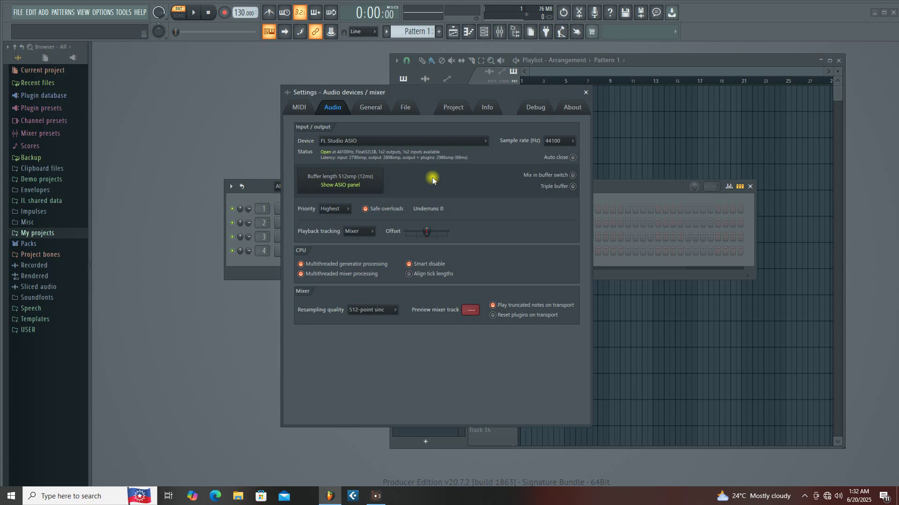
left_click(374, 142)
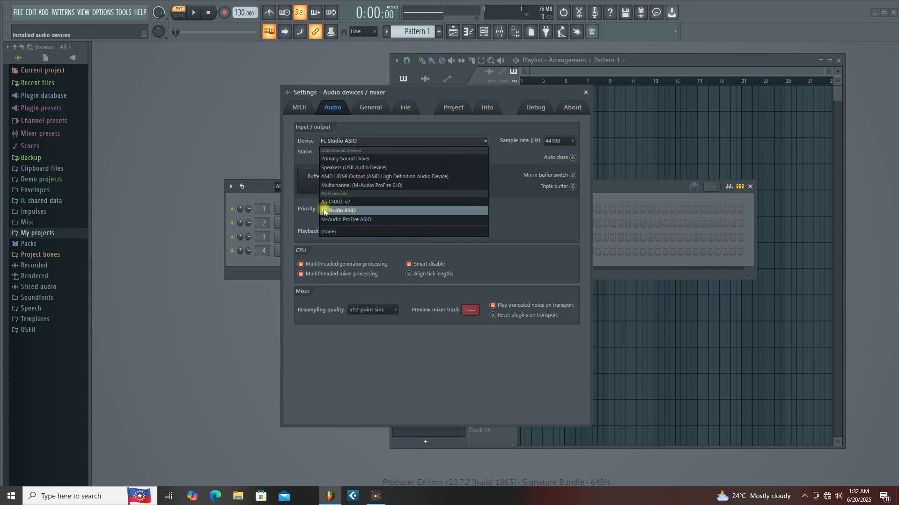
left_click(409, 141)
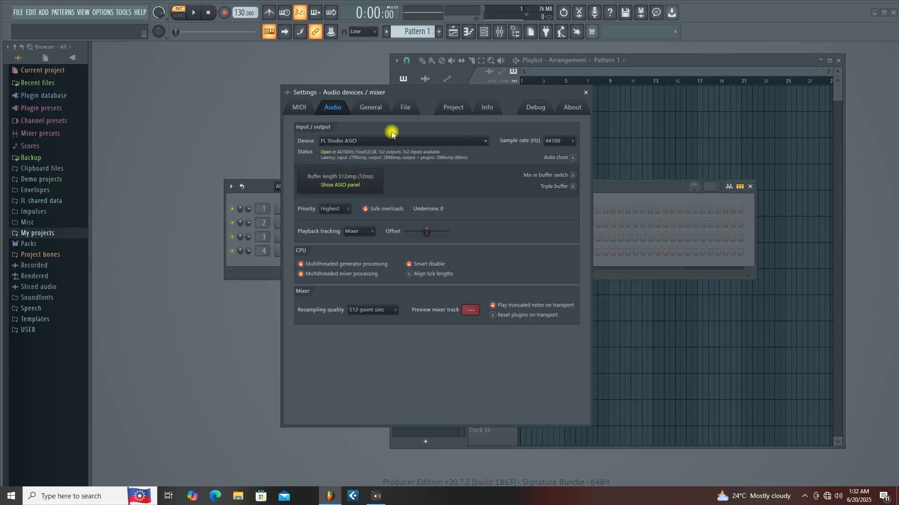
mouse_move(412, 91)
left_mouse_down()
mouse_move(361, 99)
mouse_move(398, 94)
left_mouse_up()
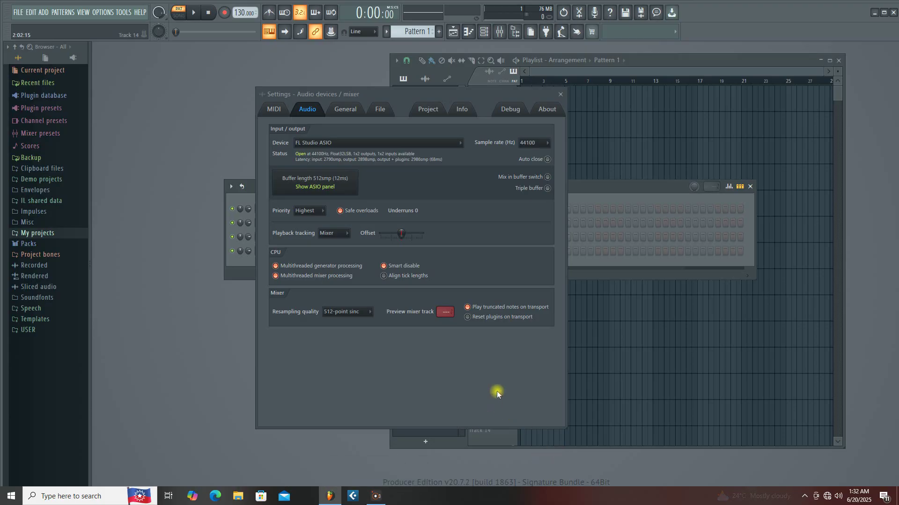
left_click_drag(364, 93, 390, 103)
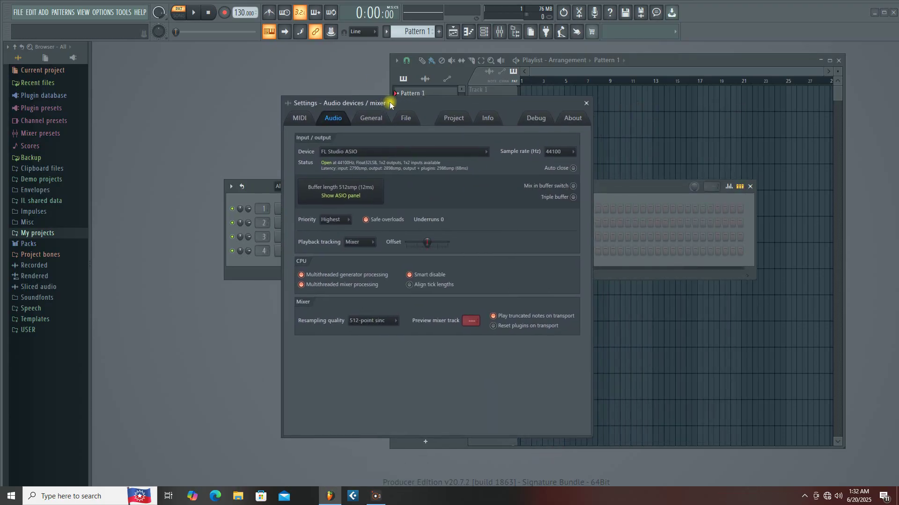
left_click(101, 11)
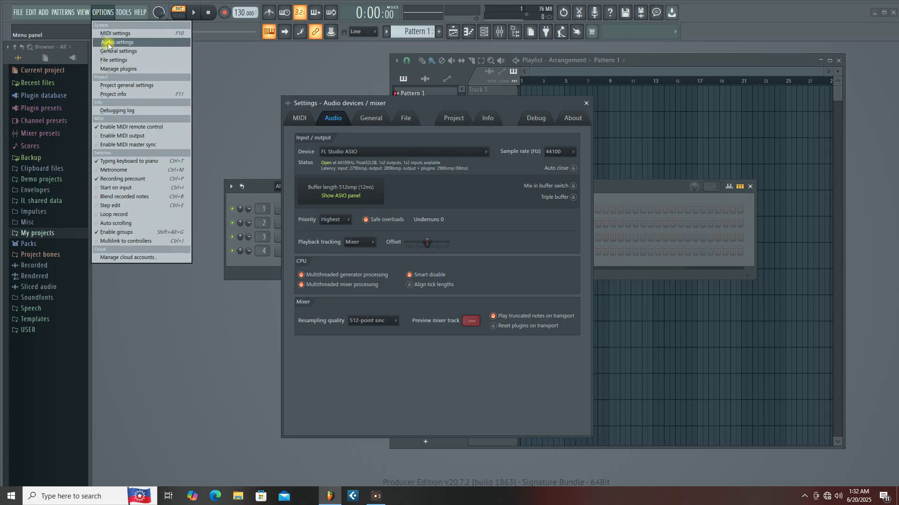
left_click(334, 103)
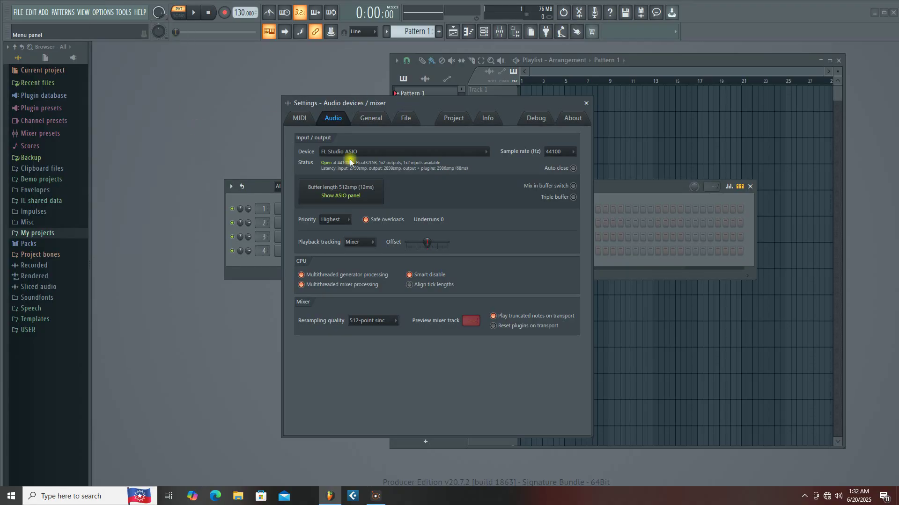
mouse_move(614, 187)
left_mouse_down()
mouse_move(581, 200)
mouse_move(601, 192)
left_mouse_up()
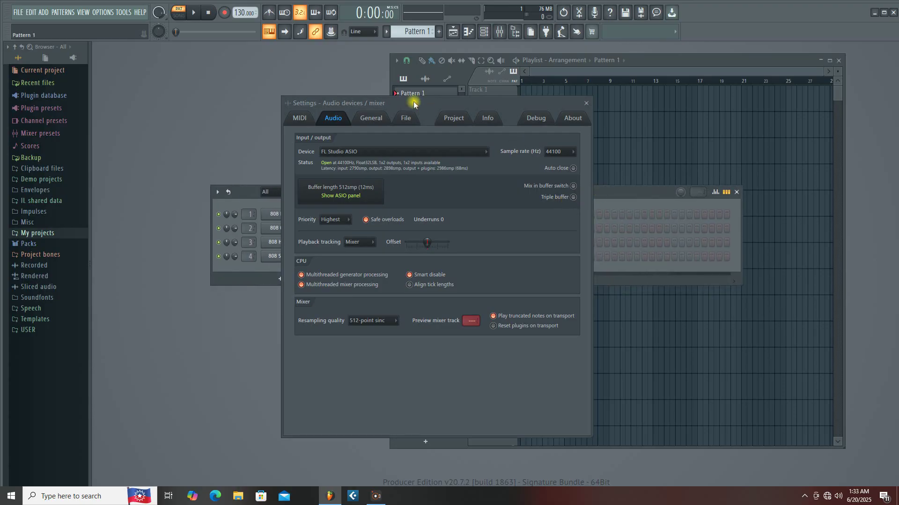
left_click_drag(414, 103, 371, 76)
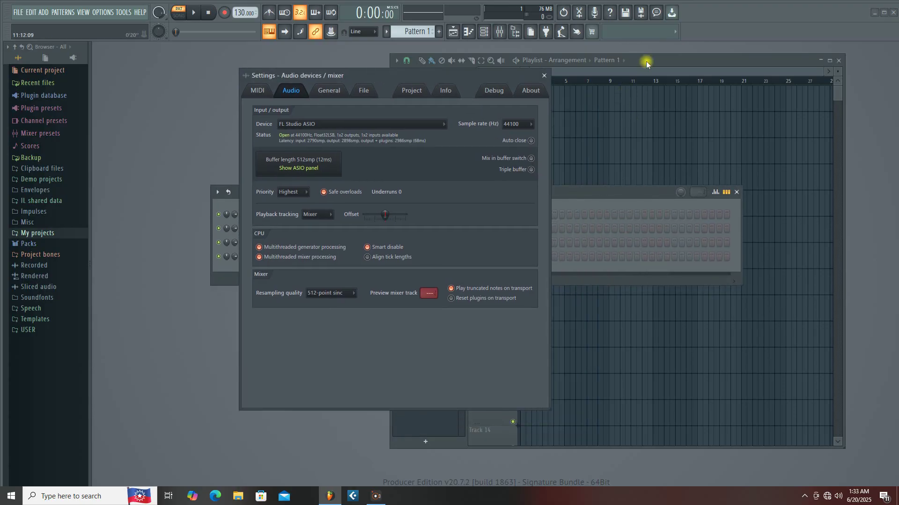
mouse_move(646, 59)
left_mouse_down()
mouse_move(647, 74)
mouse_move(647, 61)
left_mouse_up()
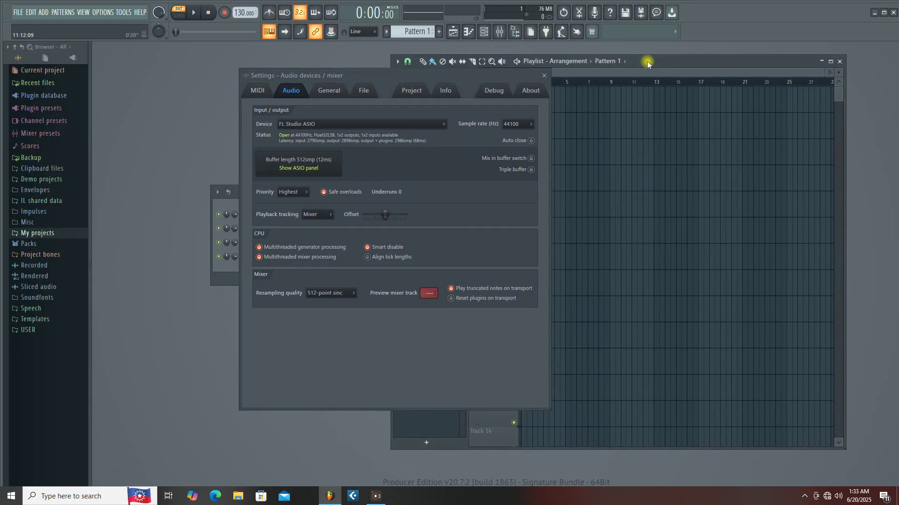
left_click(363, 73)
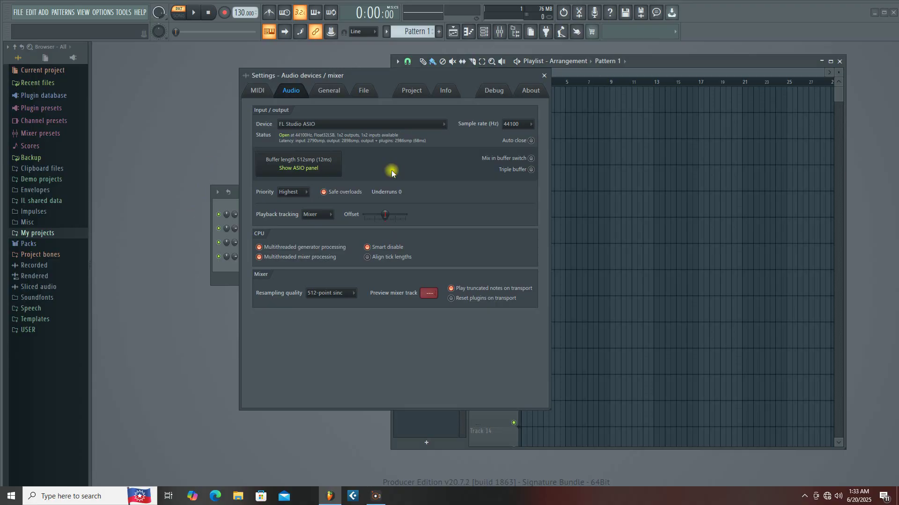
mouse_move(368, 77)
left_mouse_down()
mouse_move(461, 77)
mouse_move(374, 75)
left_mouse_up()
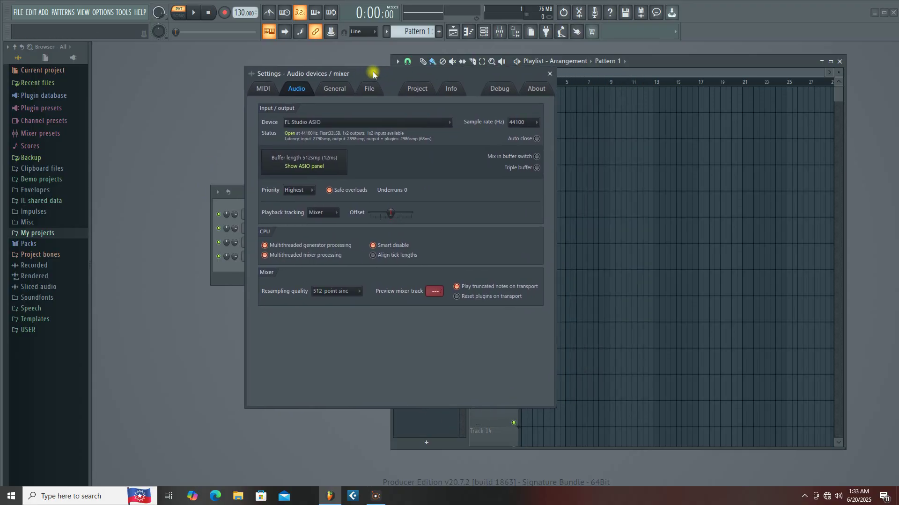
left_click_drag(645, 63, 694, 76)
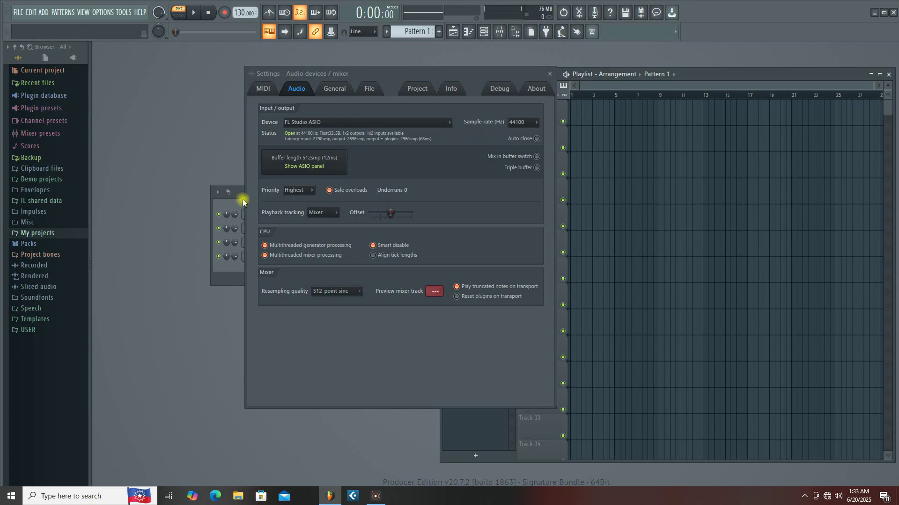